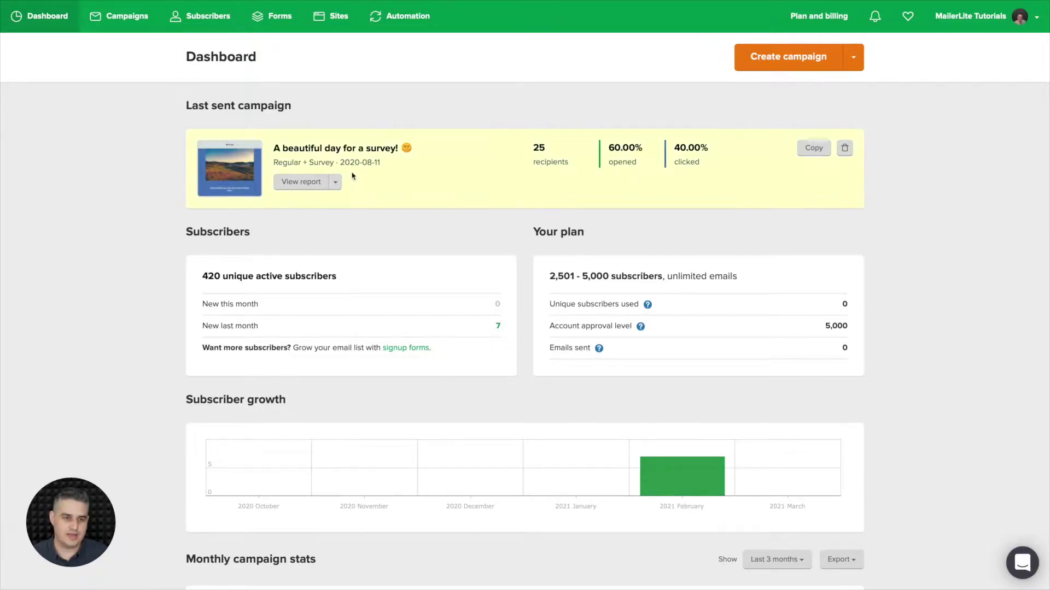
Go to the Campaigns page showing the list of draft campaigns
left_click(120, 21)
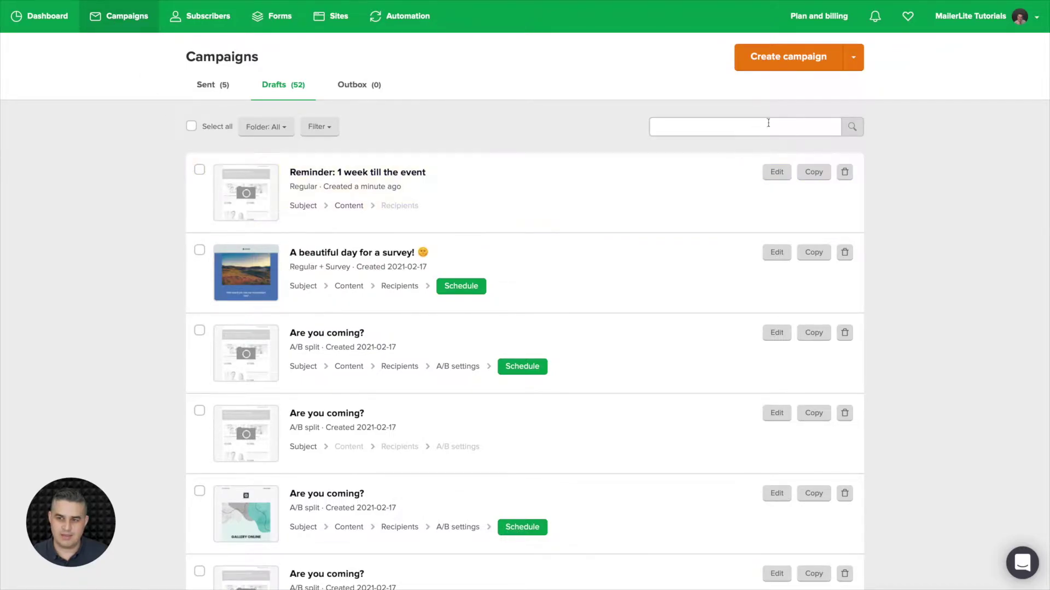
Create a new campaign with the subject 'Reminder: 1 week till the event' and browse the template gallery
left_click(802, 58)
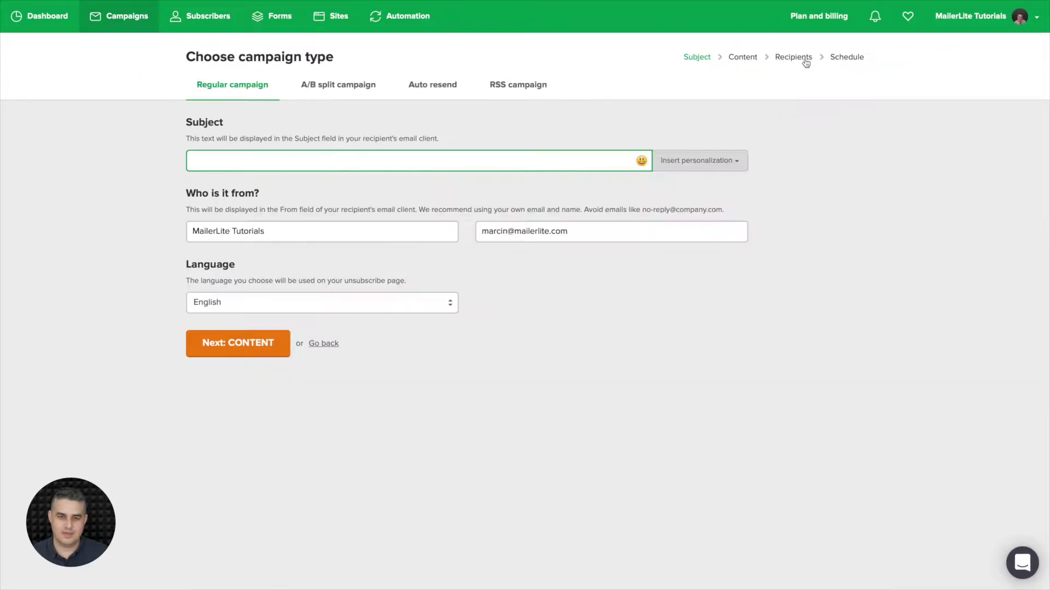
left_click(378, 160)
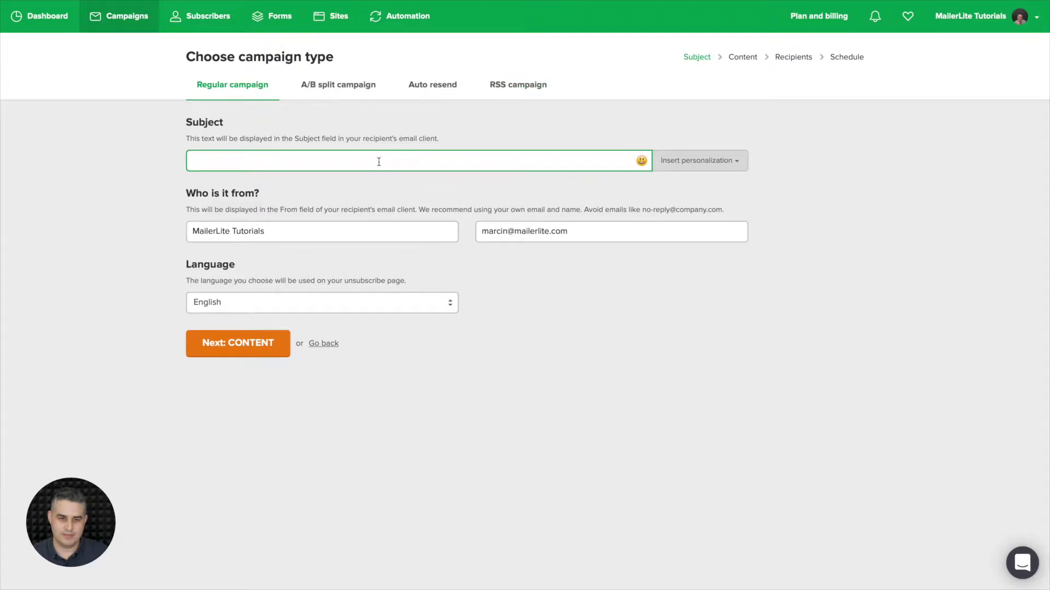
type("Reminder: 1 week till the event")
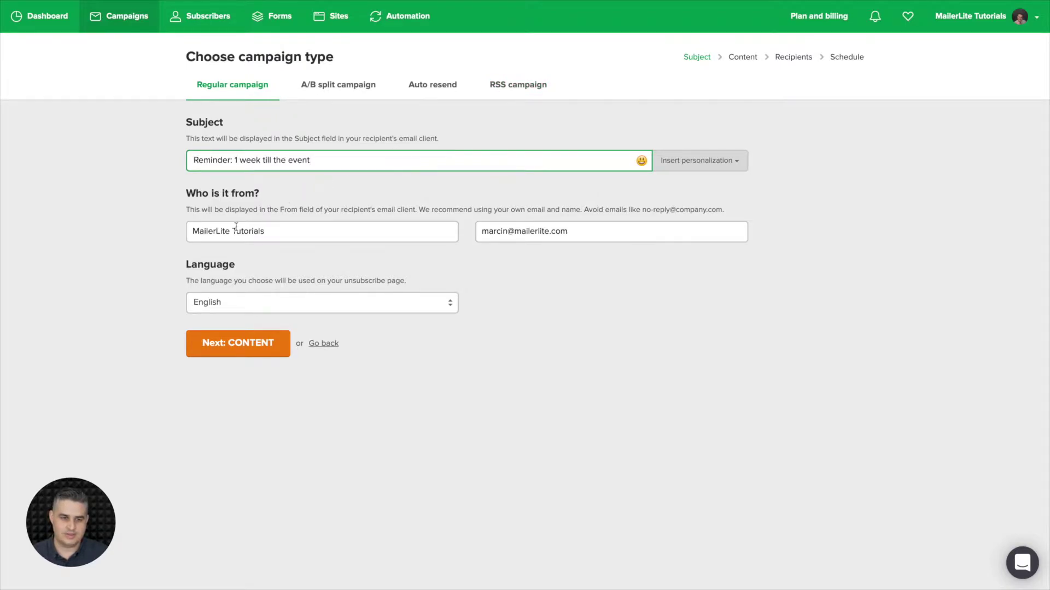
left_click(231, 337)
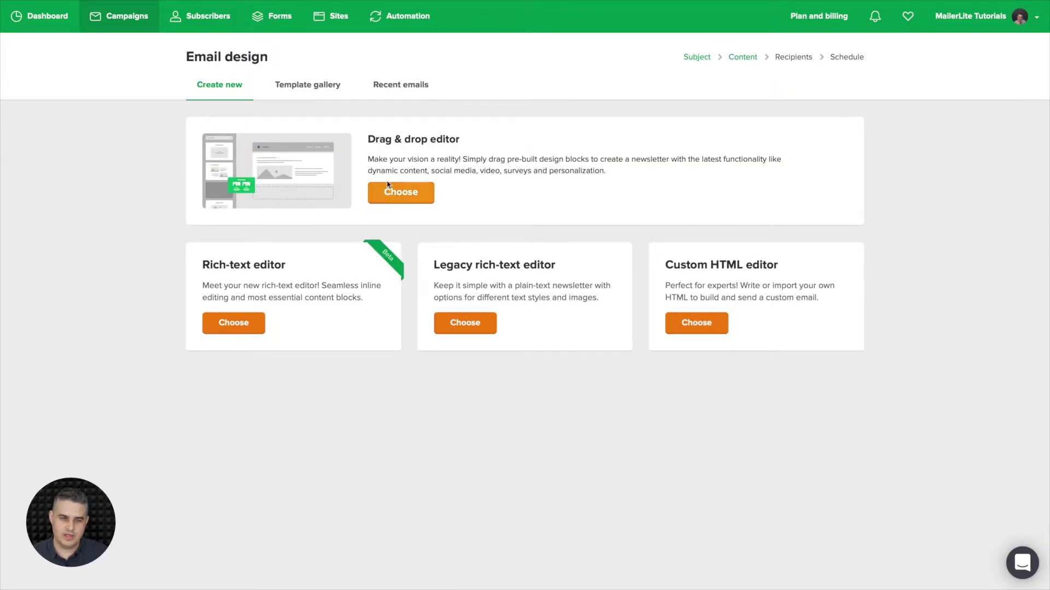
left_click(302, 86)
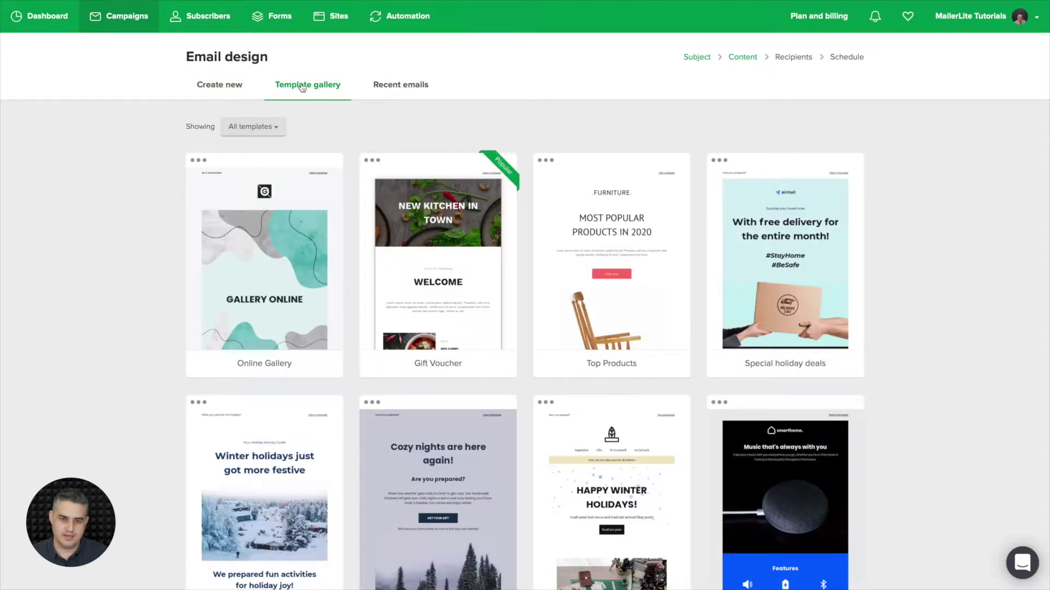
Apply the Online Gallery template, change its GALLERY ONLINE heading to 'One week left', and finish the design
mouse_move(273, 200)
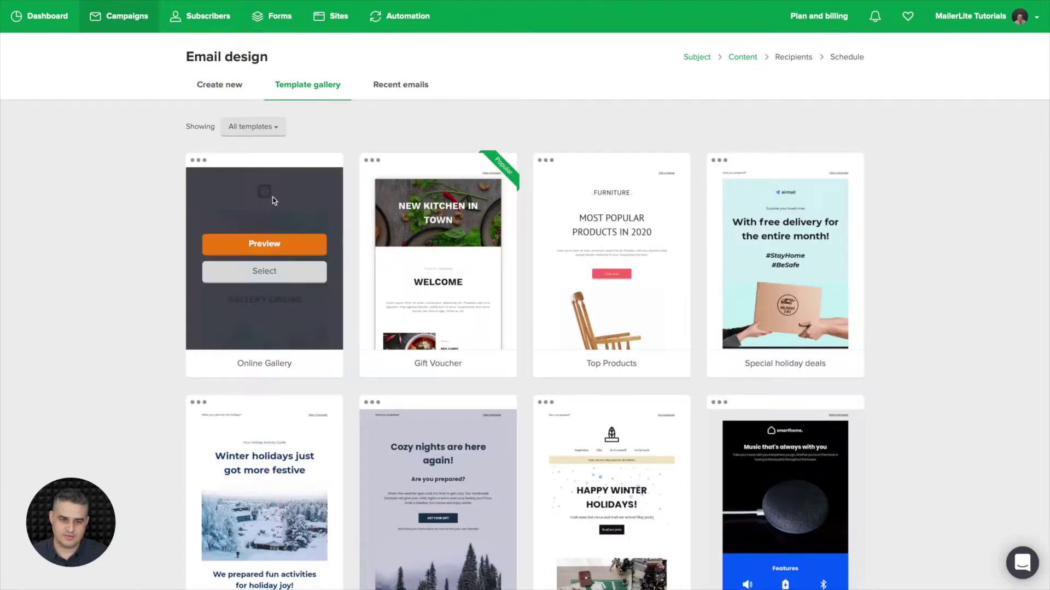
left_click(264, 272)
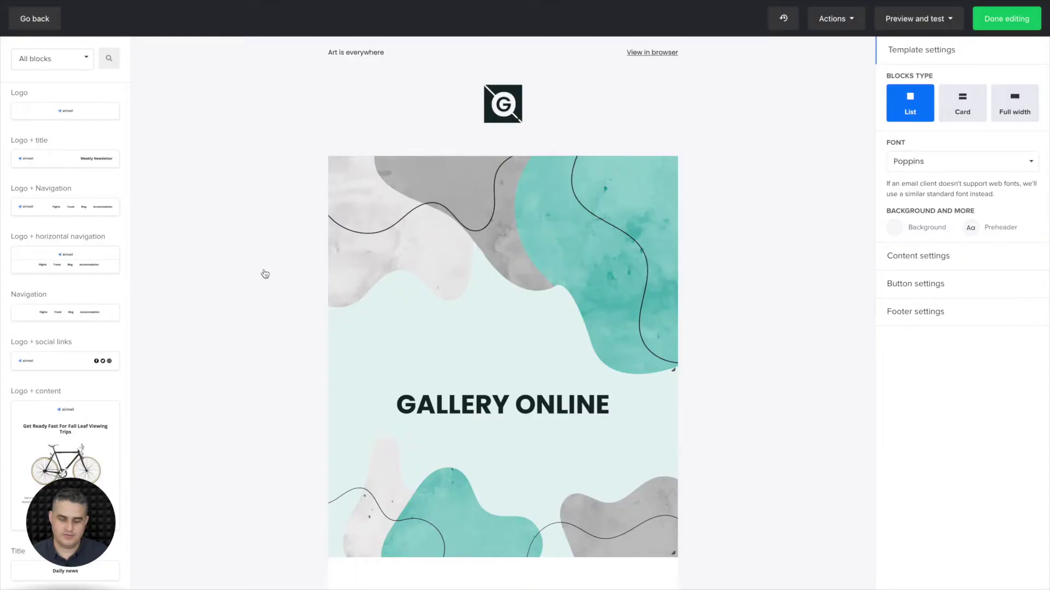
left_click(493, 403)
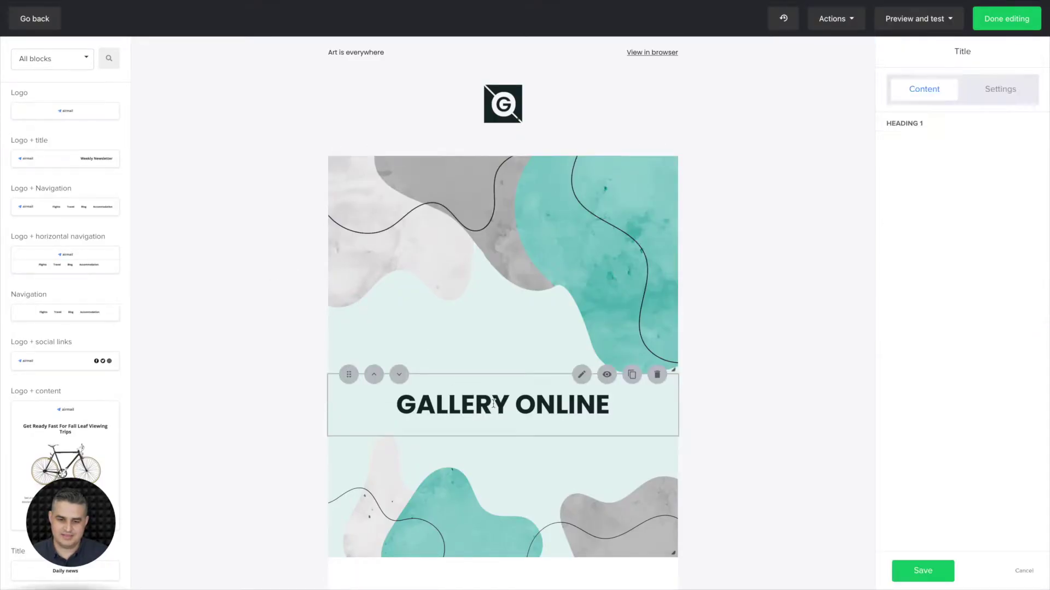
left_click(884, 141)
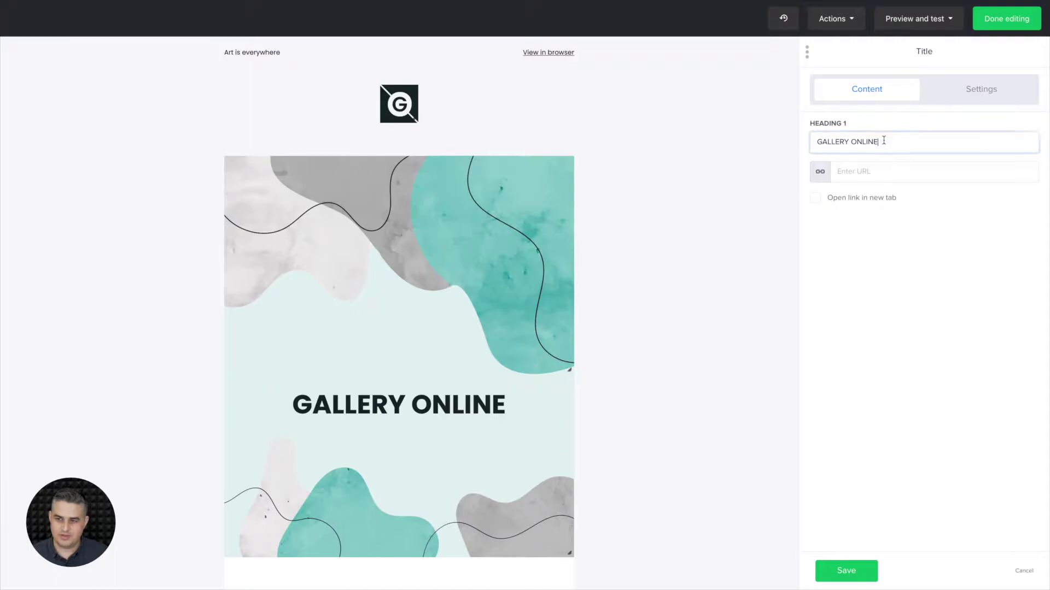
key("ctrl+a")
type("O")
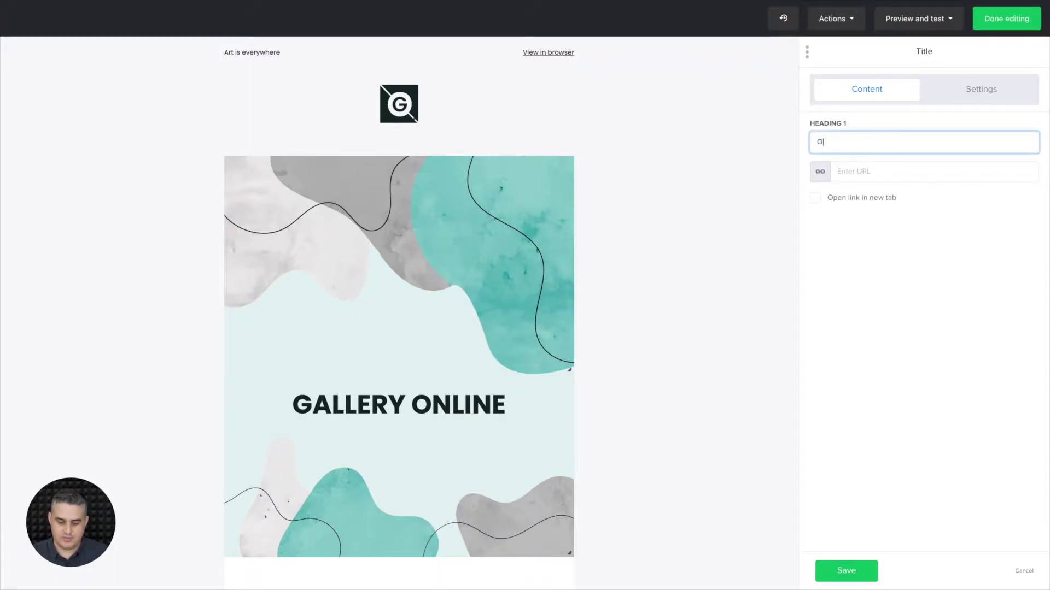
type("ne week left")
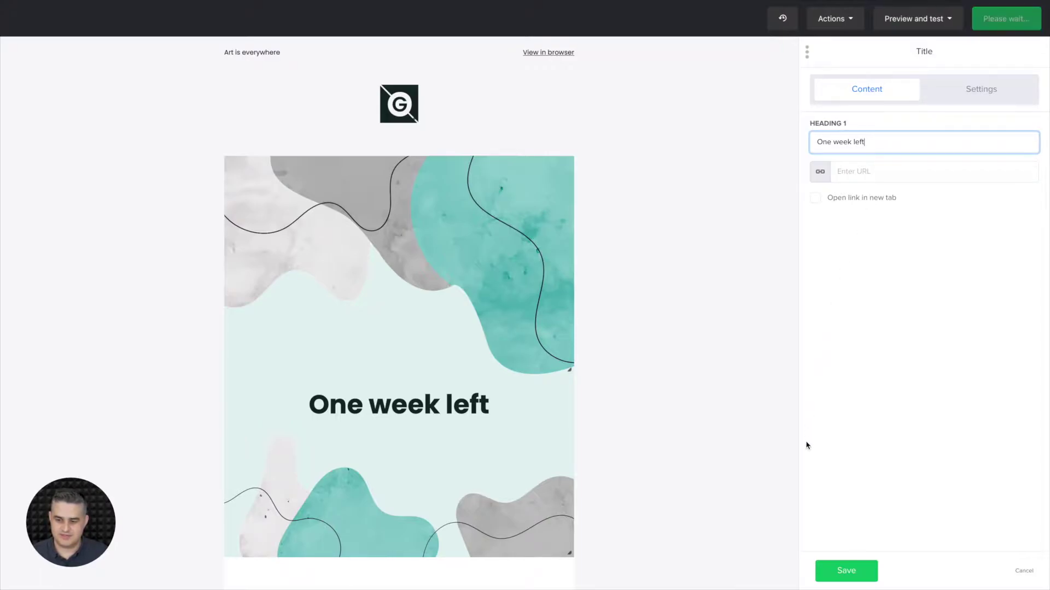
left_click(837, 569)
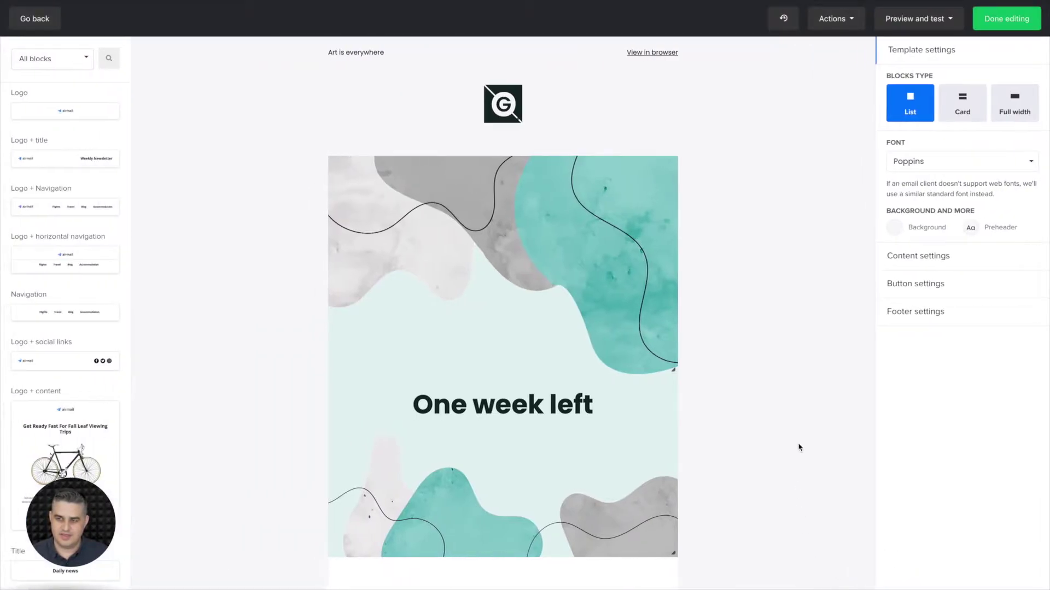
left_click(1018, 18)
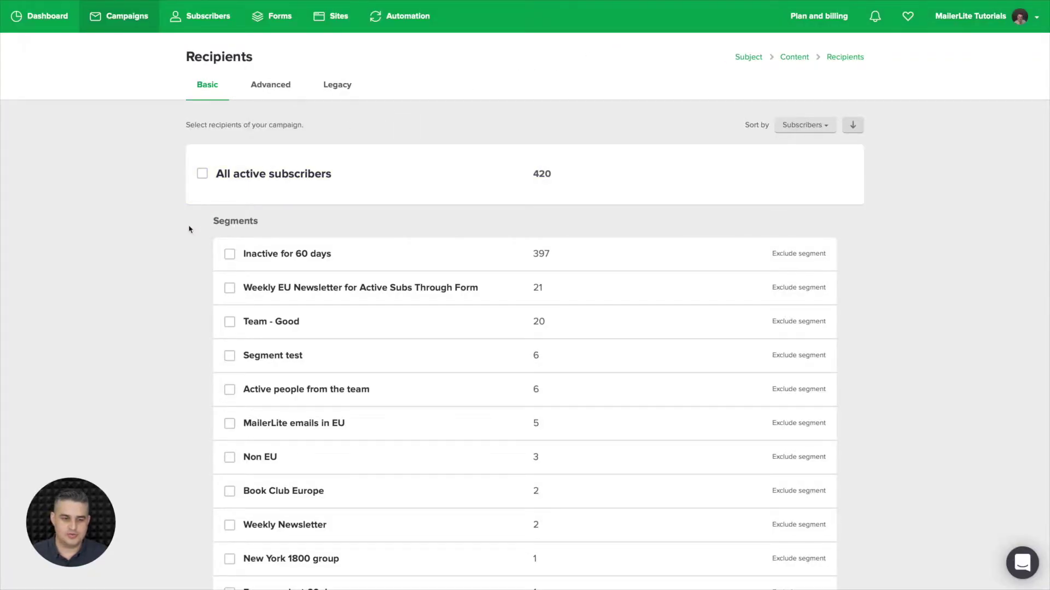
Tick the Book Club group (5 recipients) in the Groups list and continue to review
scroll(167, 313, "down", 15)
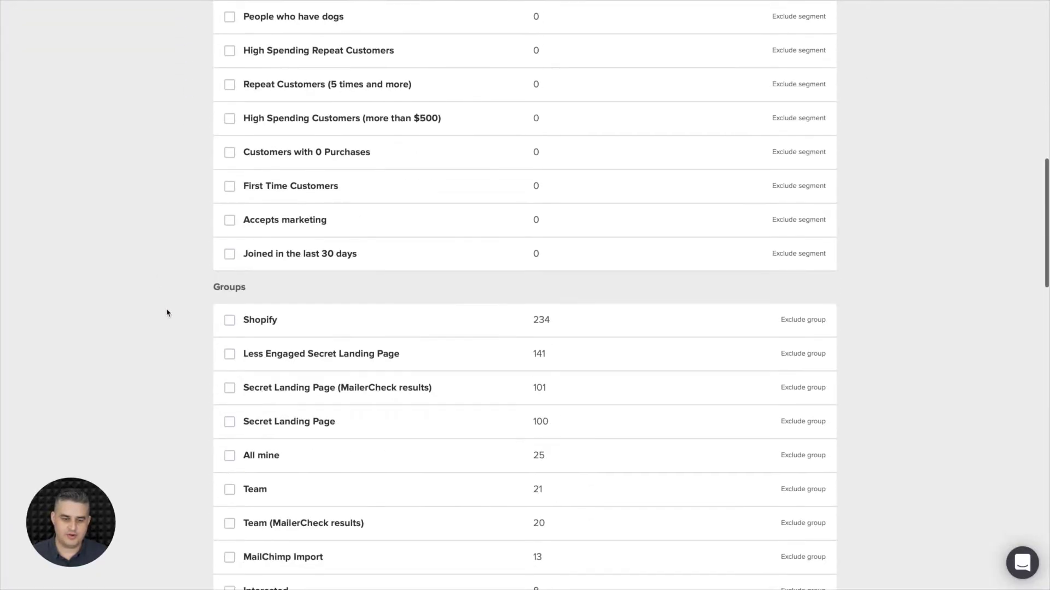
scroll(167, 312, "down", 10)
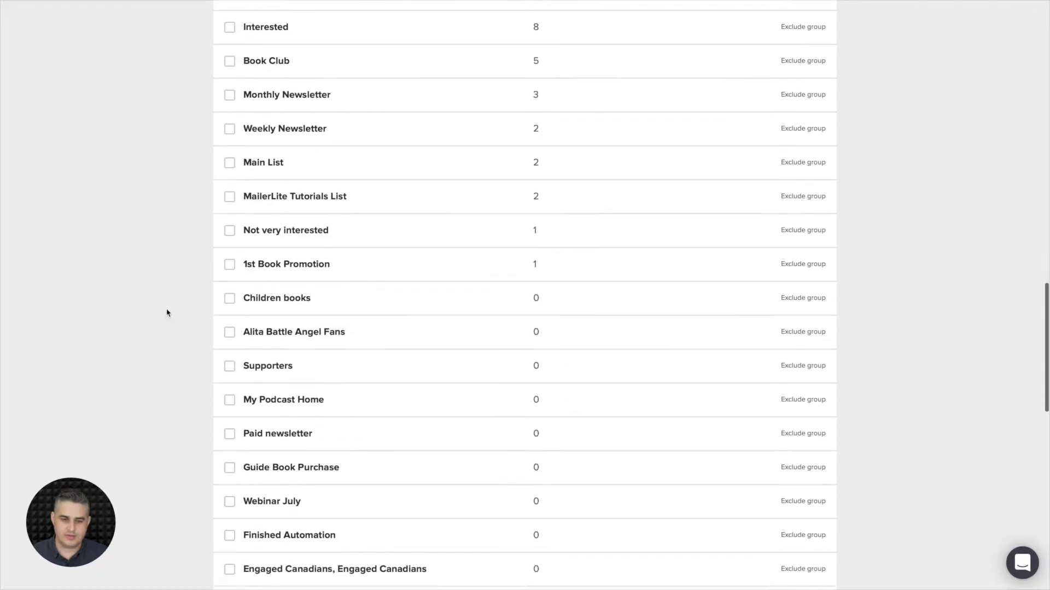
scroll(167, 312, "down", 2)
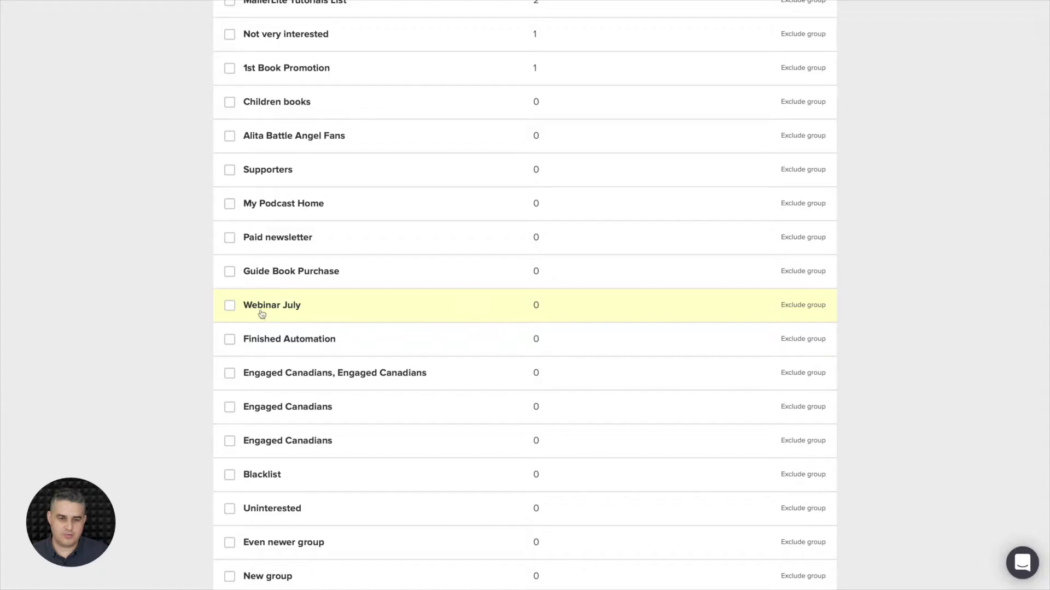
left_click(229, 306)
scroll(189, 380, "down", 10)
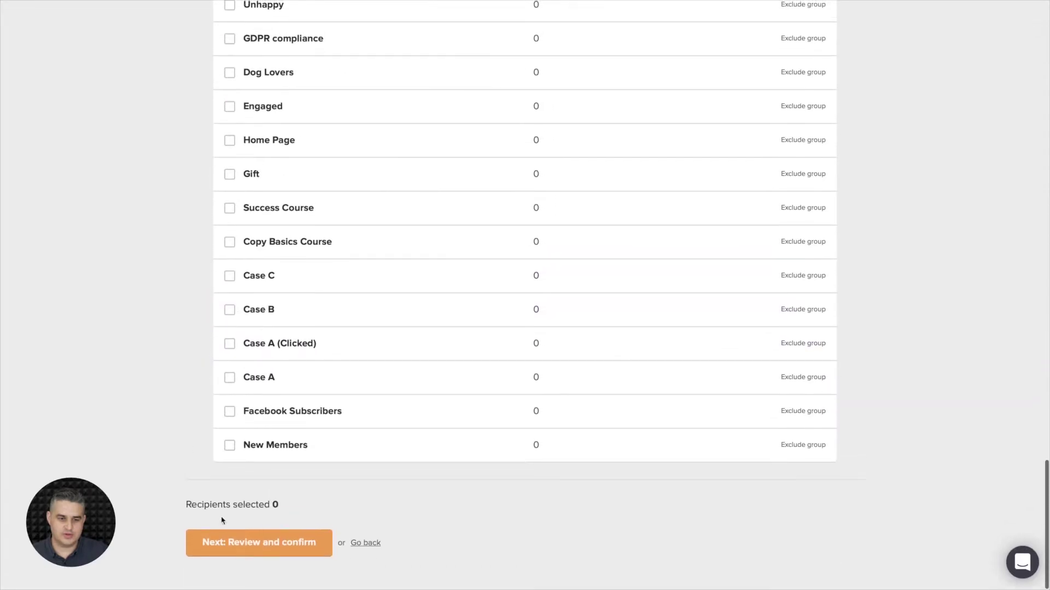
scroll(299, 462, "up", 6)
scroll(299, 462, "up", 6)
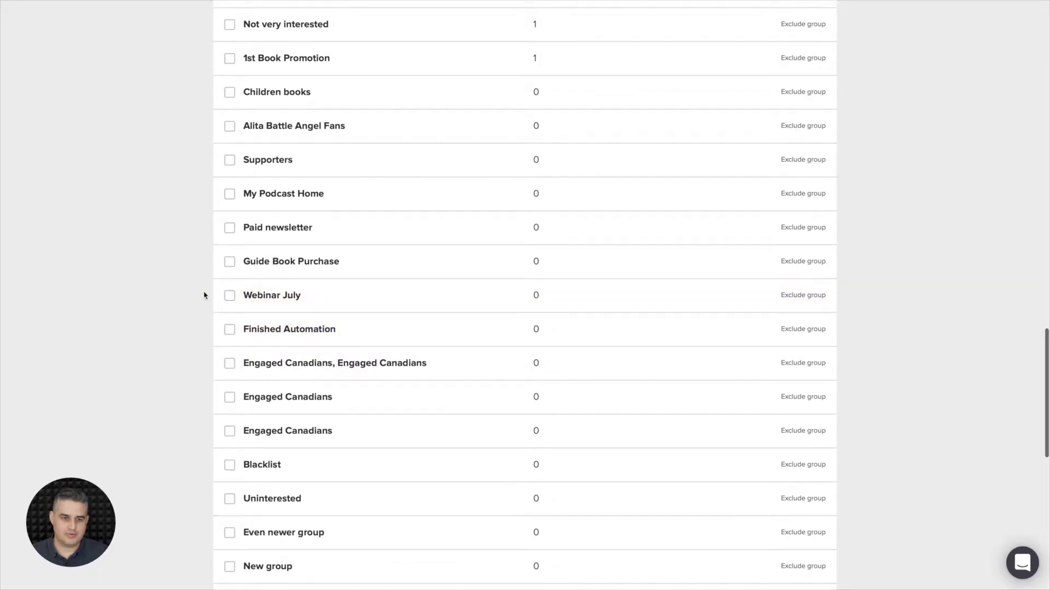
scroll(204, 295, "up", 6)
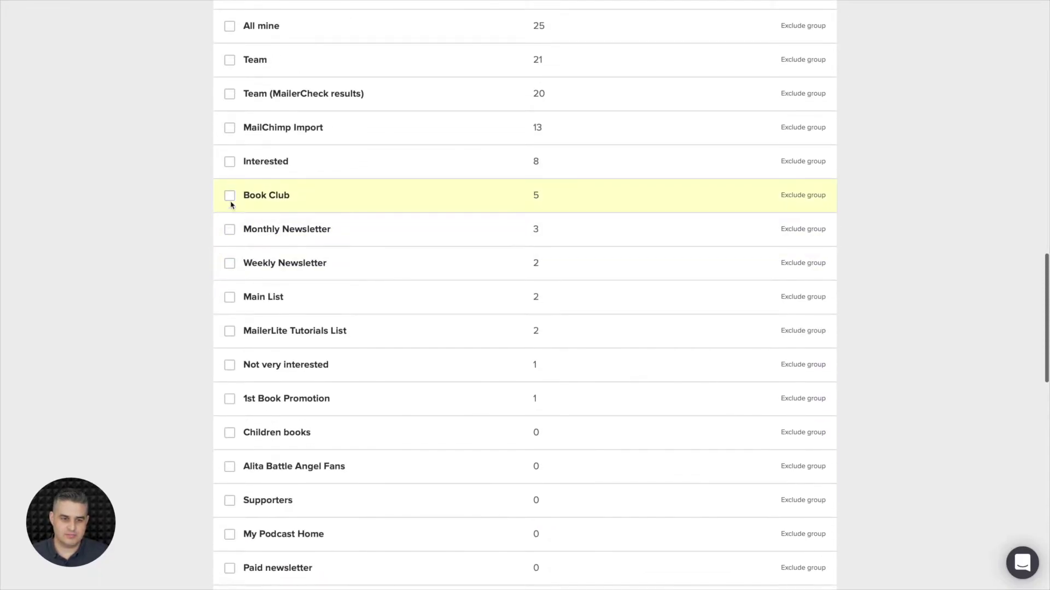
left_click(230, 196)
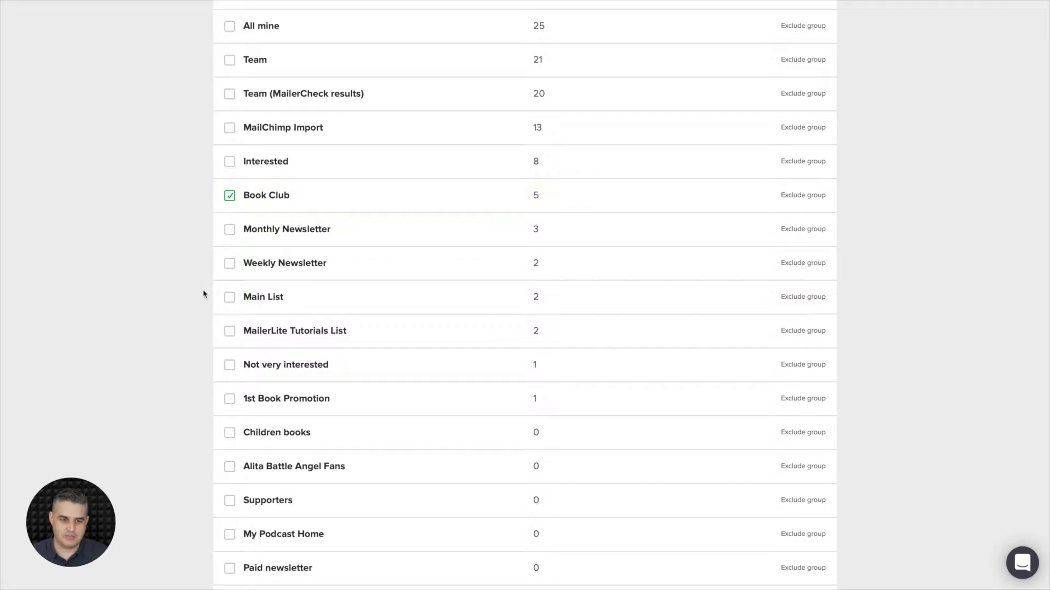
scroll(203, 294, "down", 5)
scroll(203, 294, "down", 10)
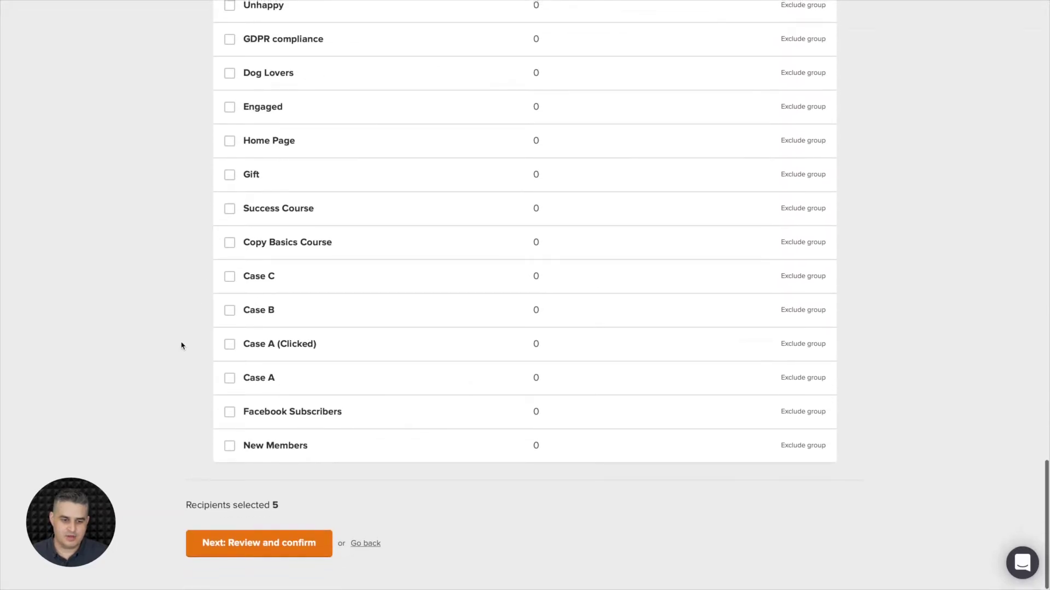
left_click(263, 553)
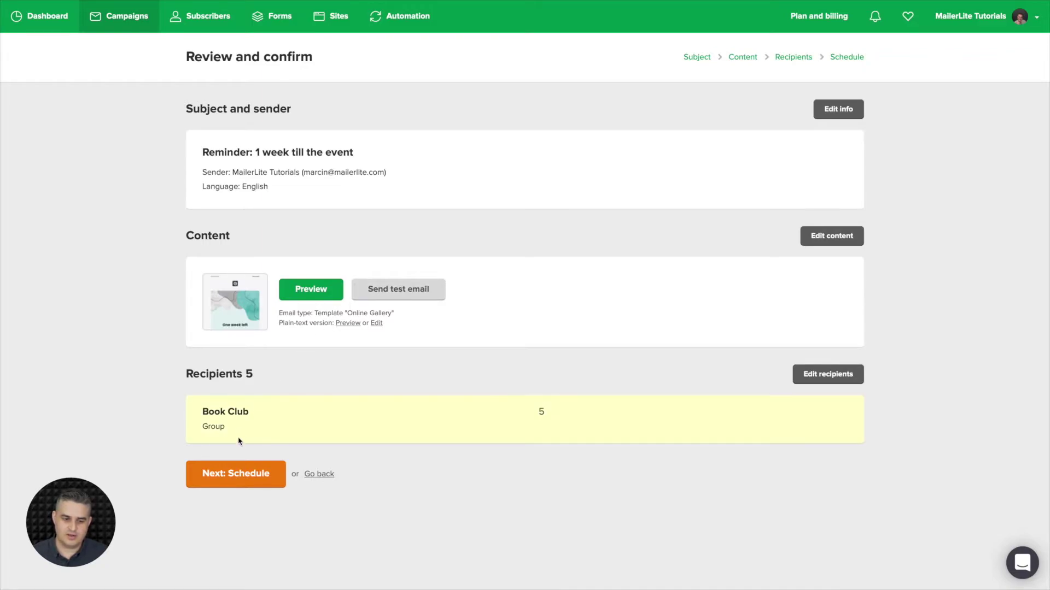
Confirm the campaign summary and proceed to the scheduling step
left_click(228, 475)
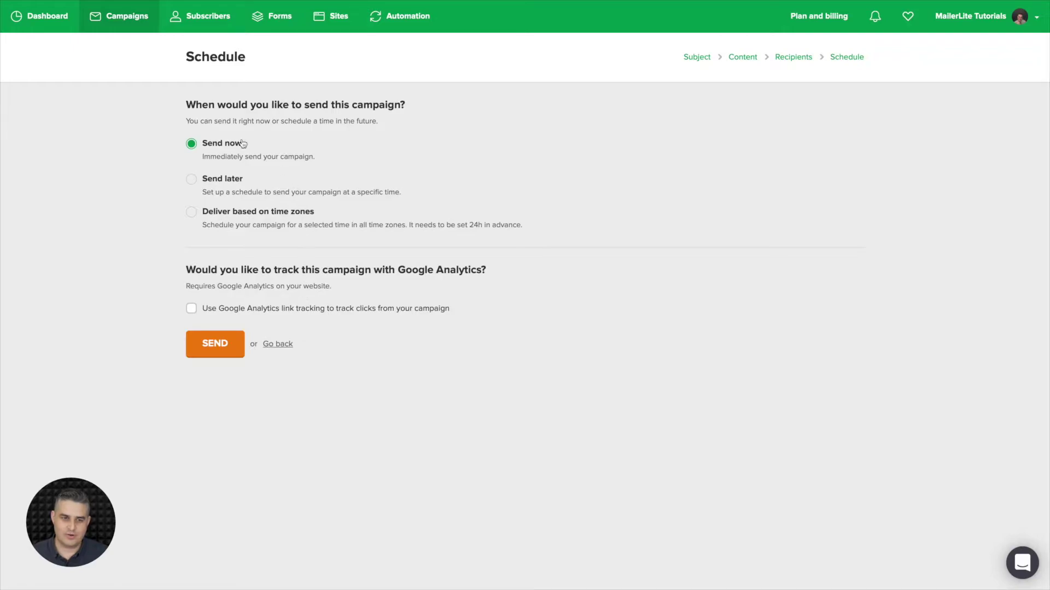
Schedule the 1-week reminder for Send later on 2021-03-18 at 16:15 Central European time
left_click(192, 180)
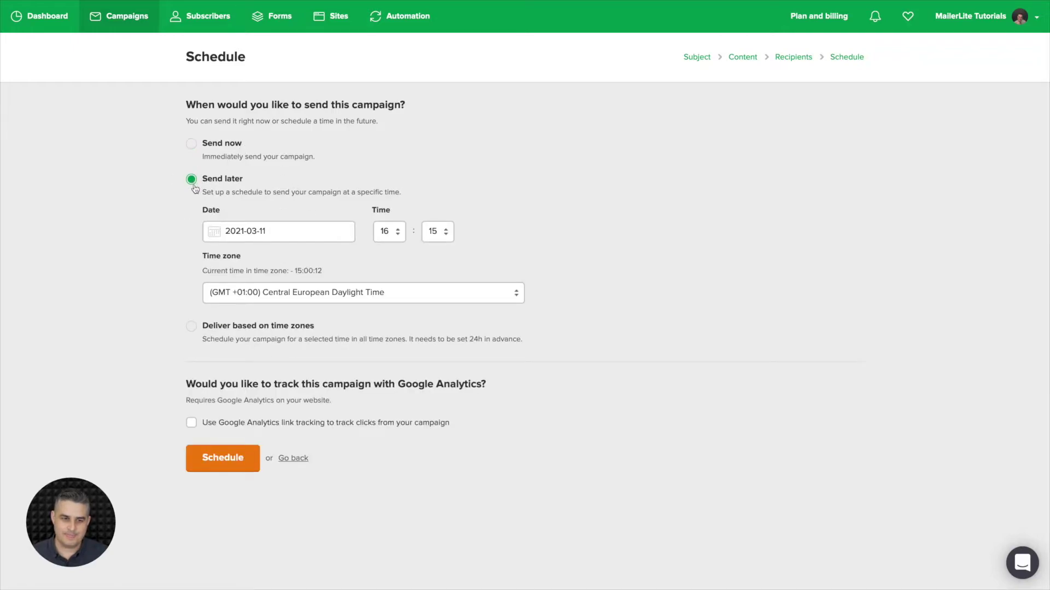
left_click(276, 232)
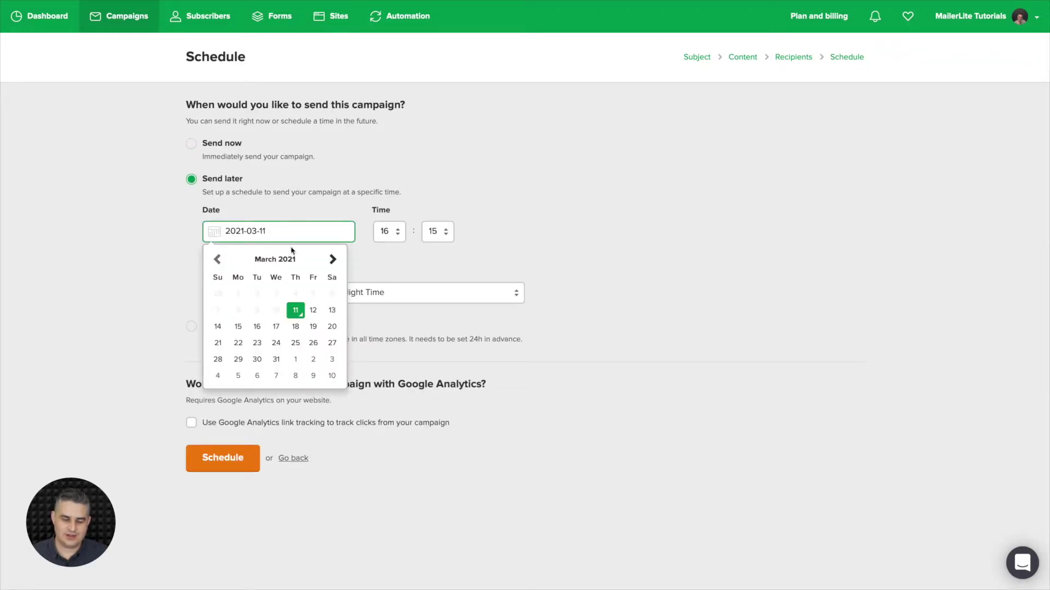
left_click(296, 327)
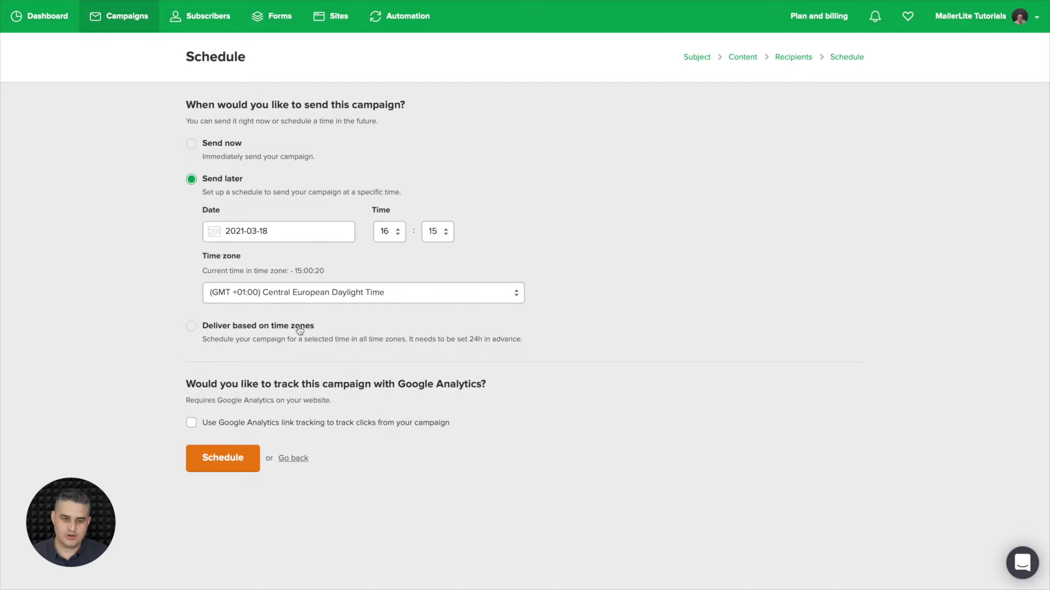
left_click(220, 461)
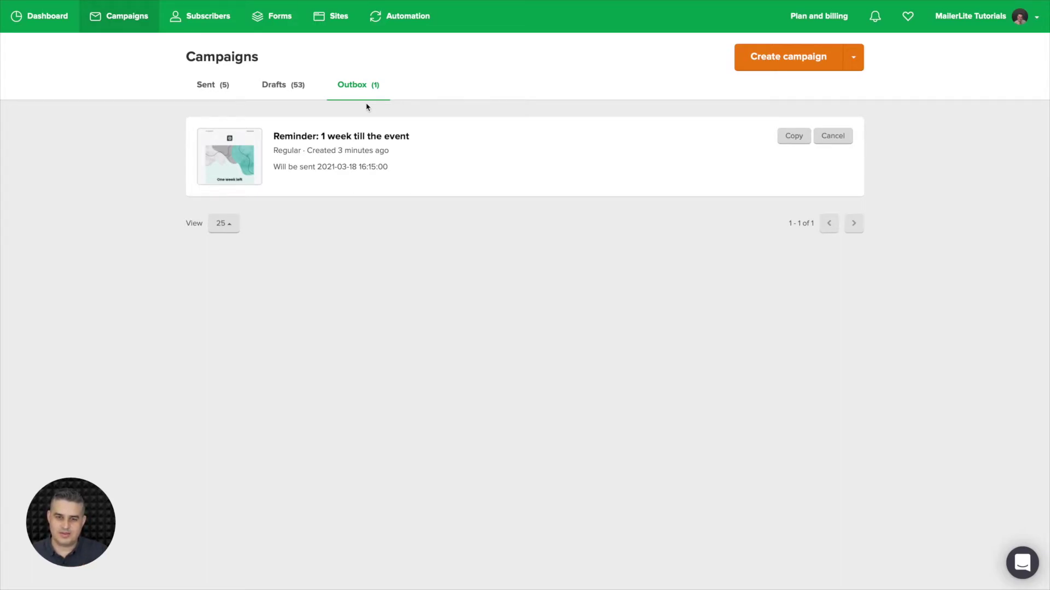
Duplicate the scheduled 1-week reminder and replace 'week' with 'day' in the copy's subject
left_click(795, 137)
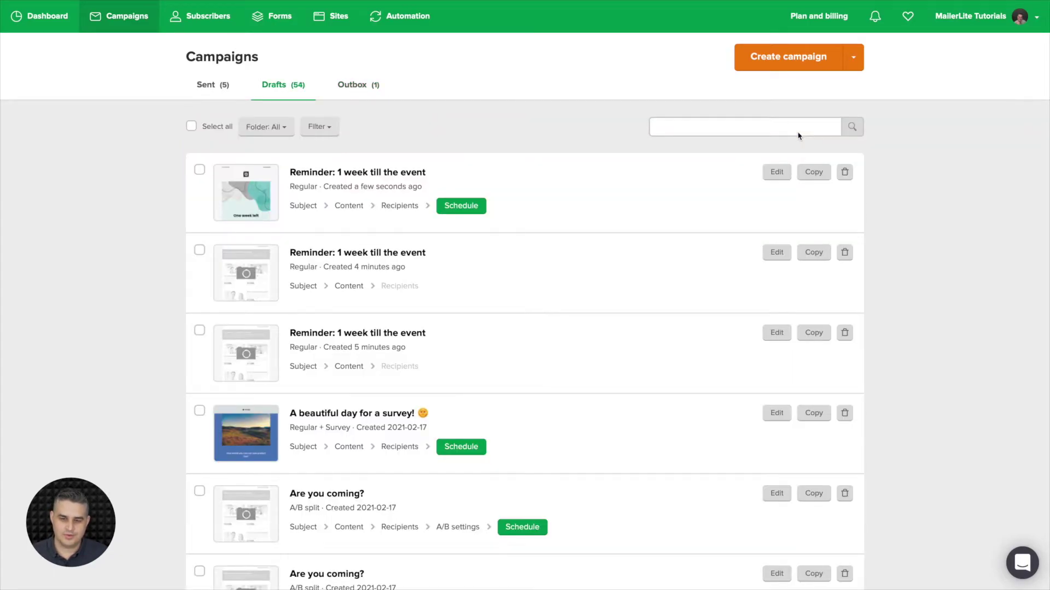
left_click(777, 173)
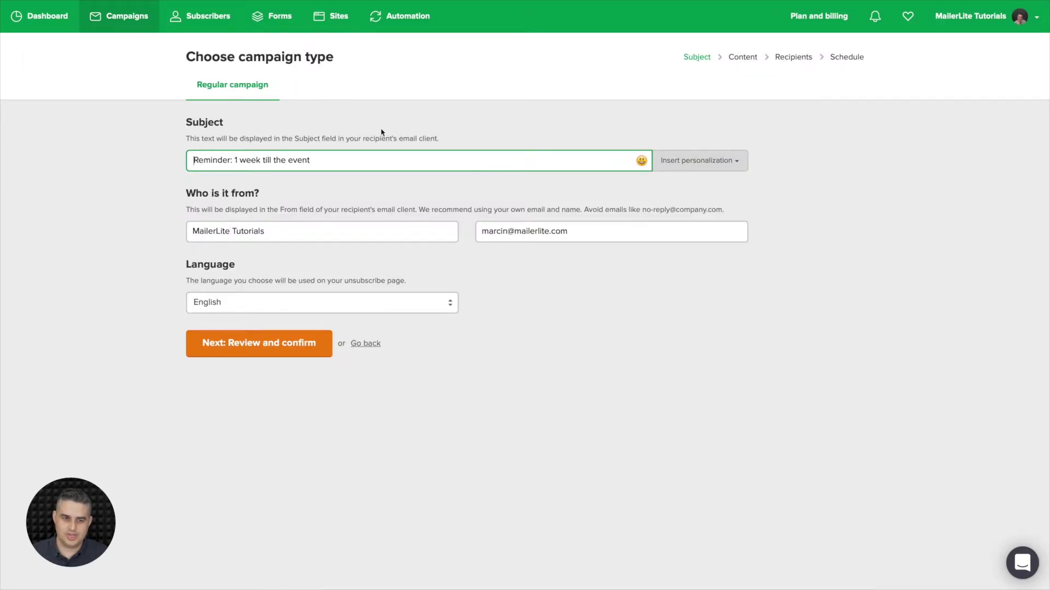
double_click(249, 158)
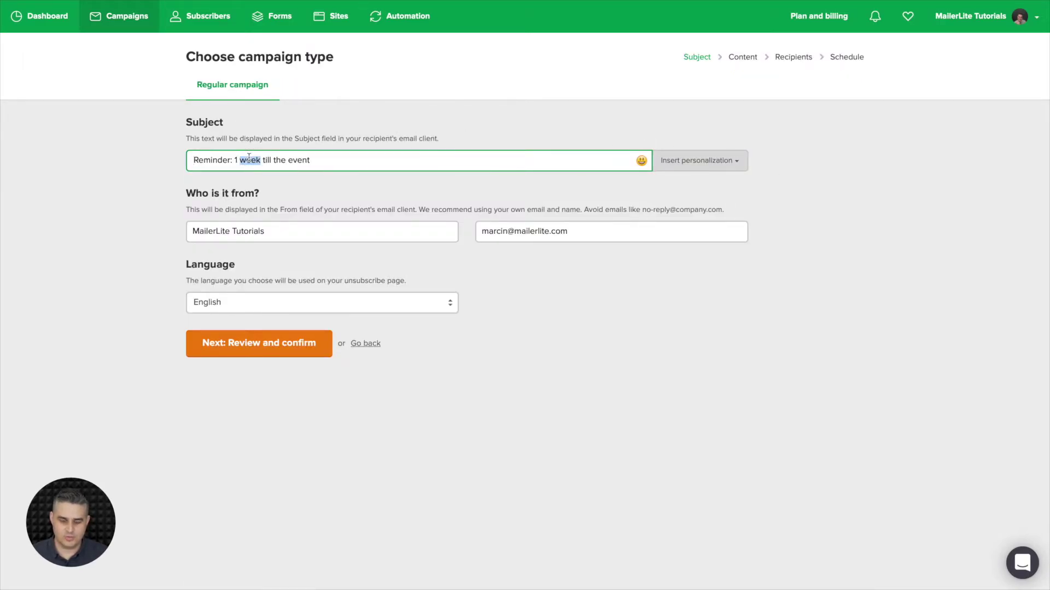
type("day")
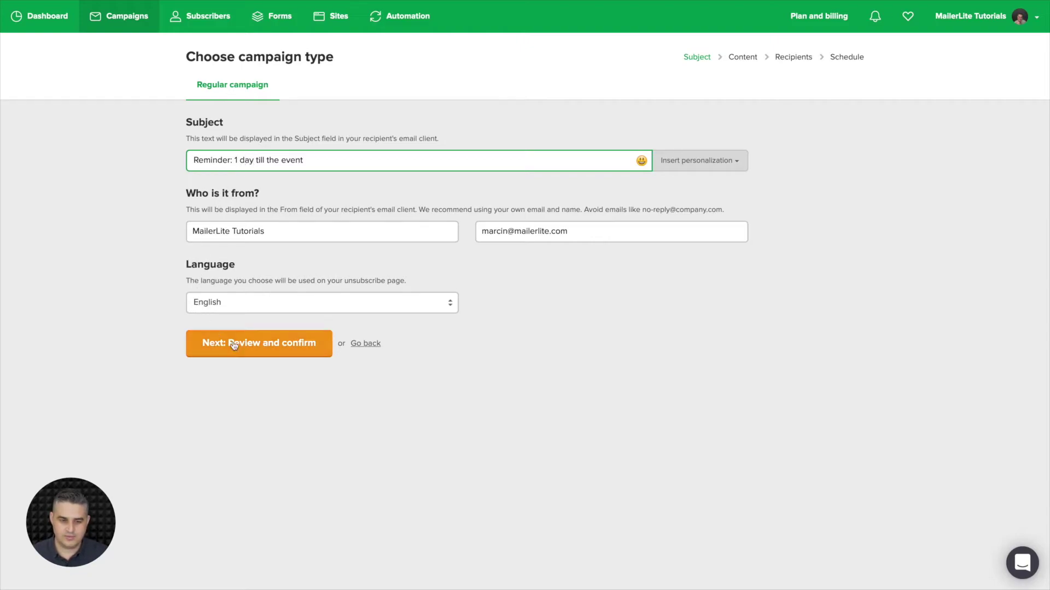
left_click(268, 350)
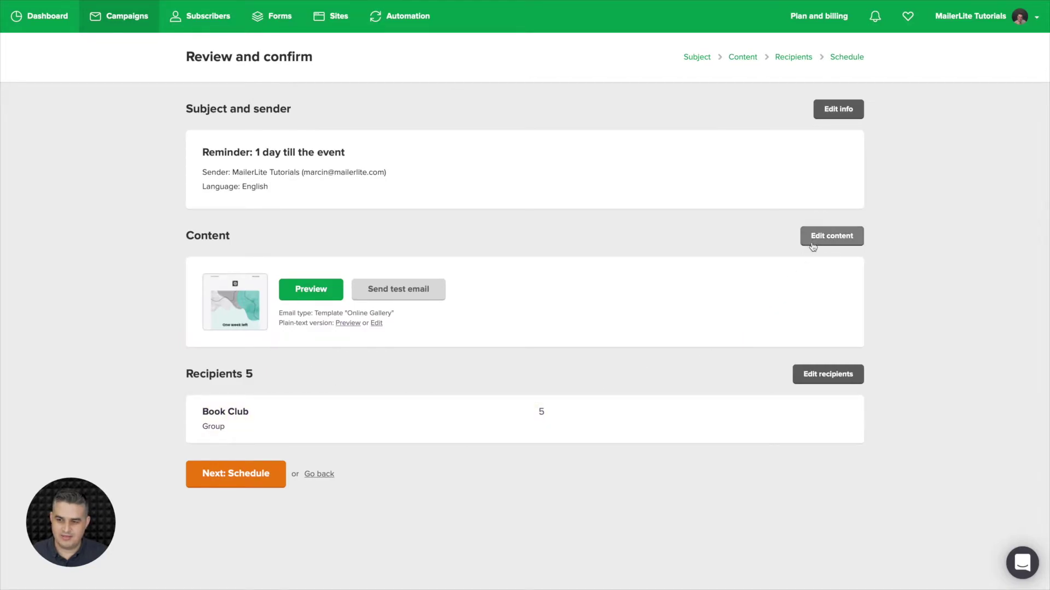
Preview the 1-day reminder email, scroll through its Online Gallery content, and close the preview
left_click(293, 294)
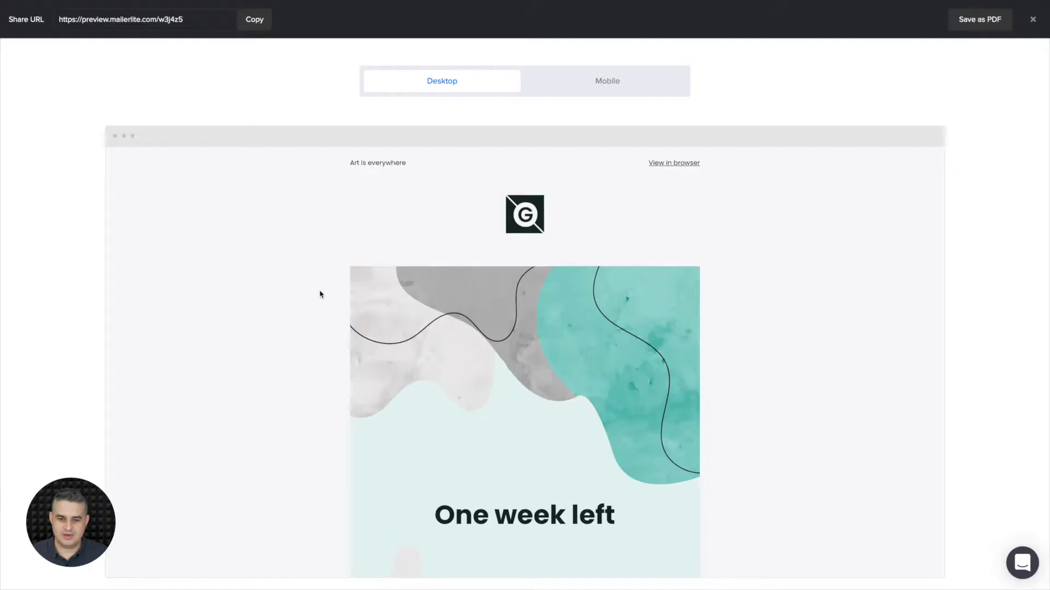
scroll(473, 438, "down", 3)
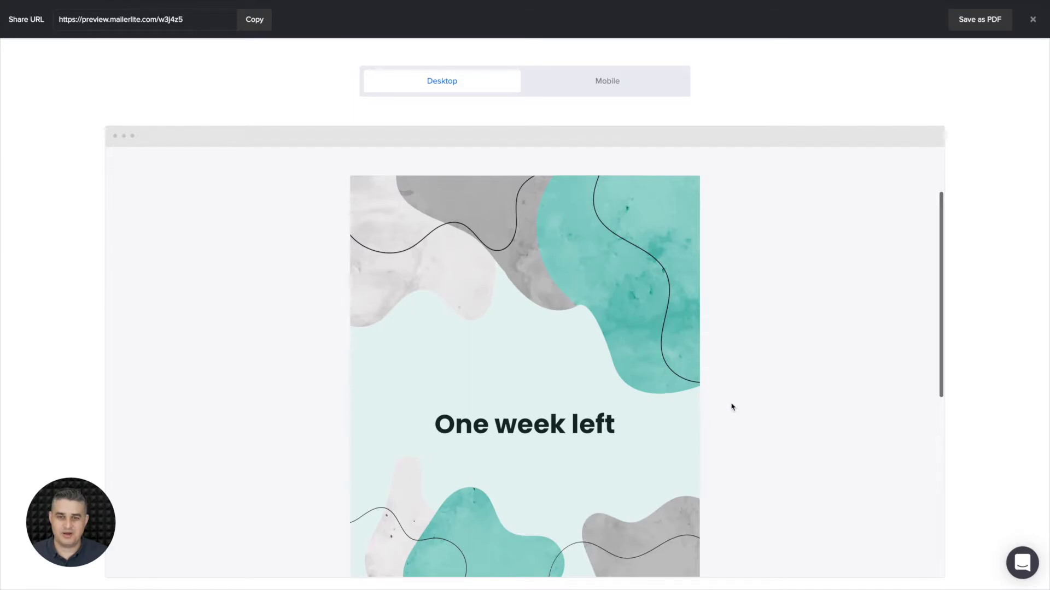
scroll(731, 407, "up", 3)
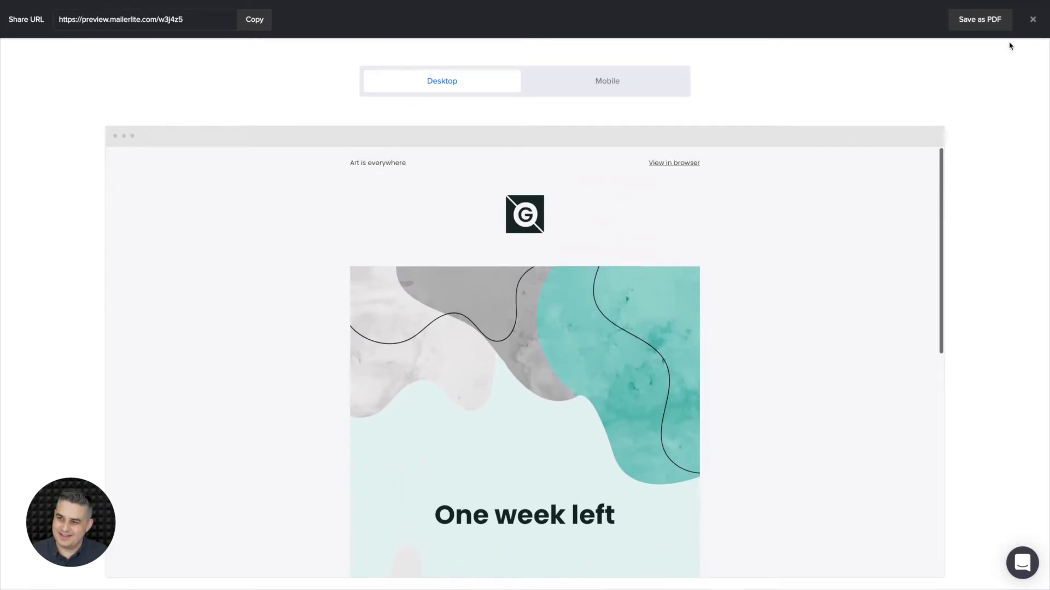
left_click(1032, 20)
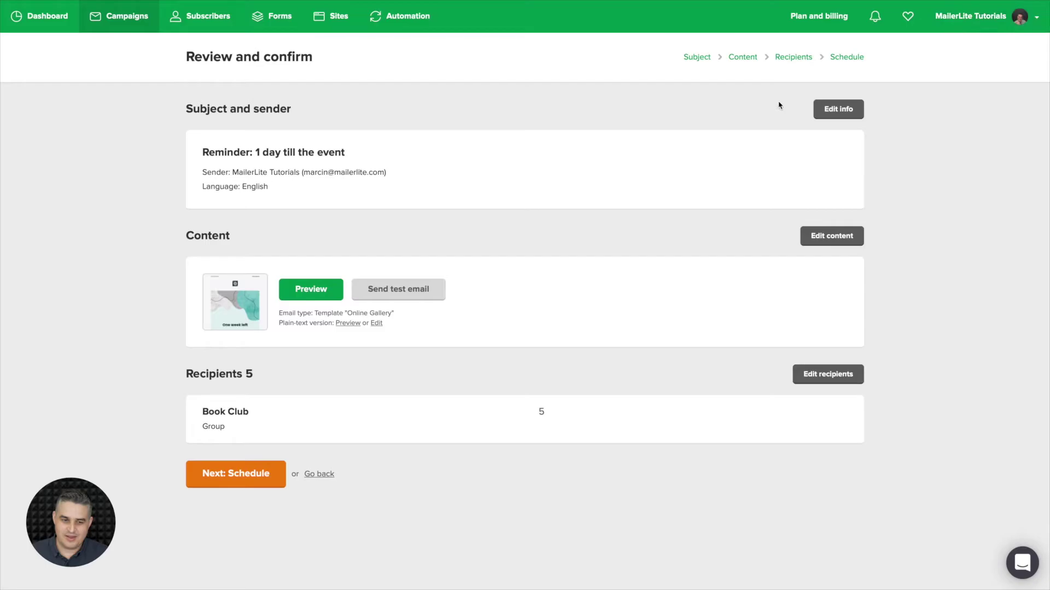
Move to scheduling and set the 1-day reminder's send date to March 24, 2021 at 16:15
left_click(235, 475)
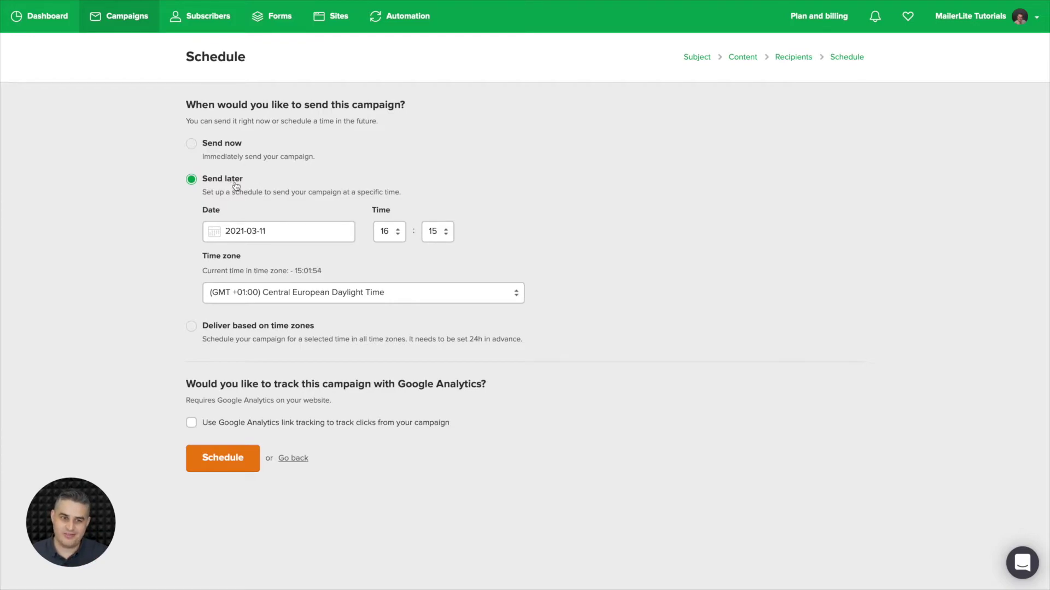
left_click(278, 231)
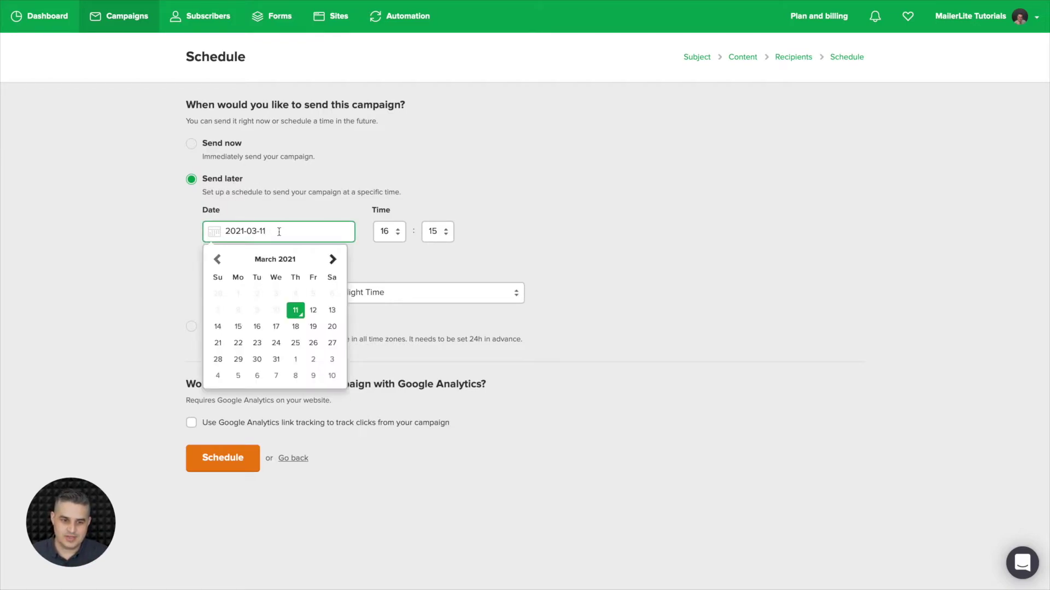
left_click(277, 344)
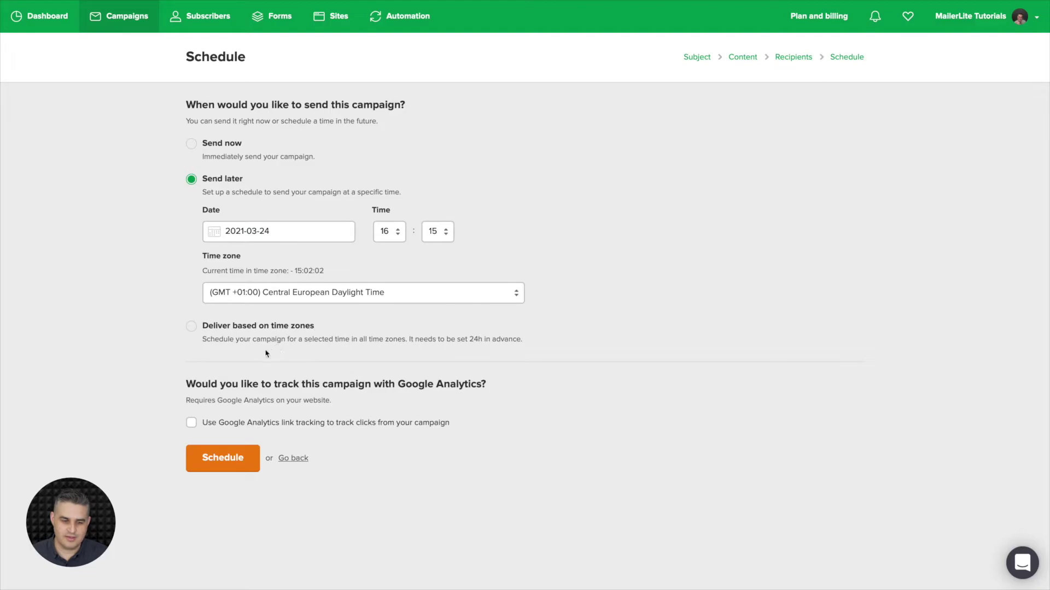
Schedule the 1-day reminder, then duplicate it and open the copy for editing
left_click(216, 458)
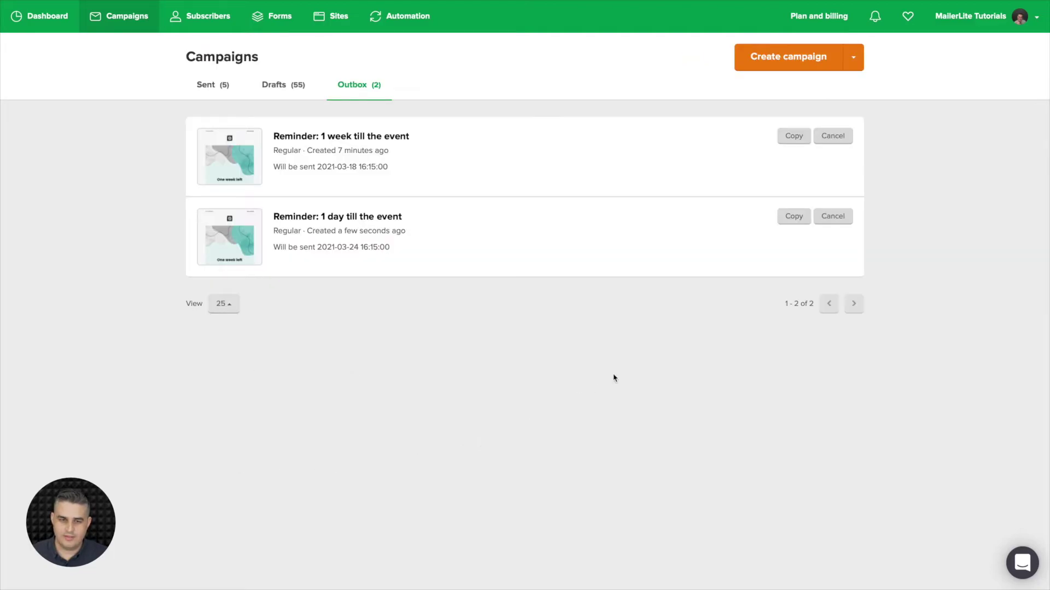
left_click(794, 217)
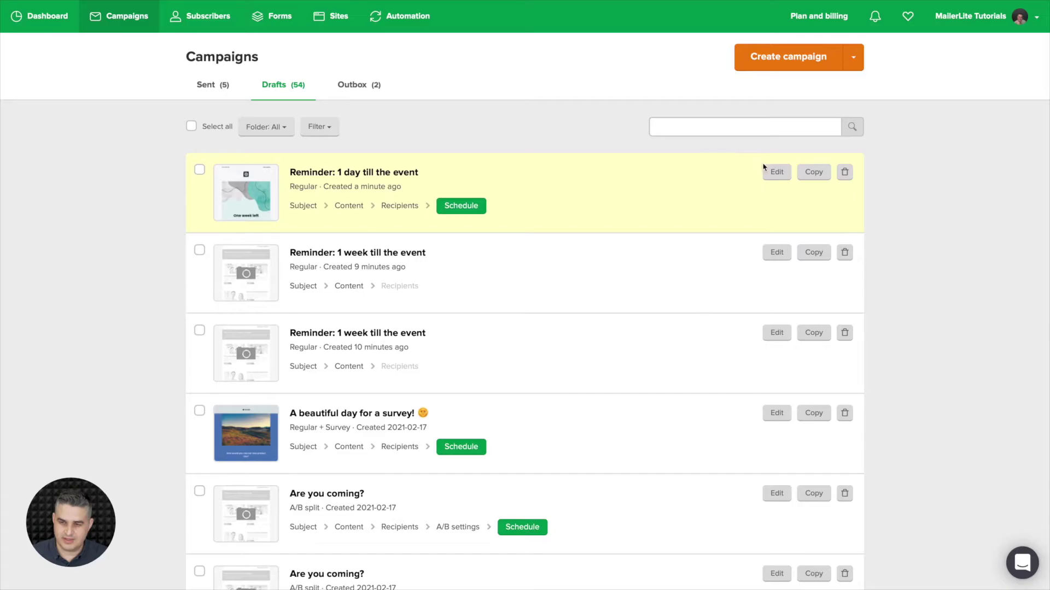
left_click(775, 172)
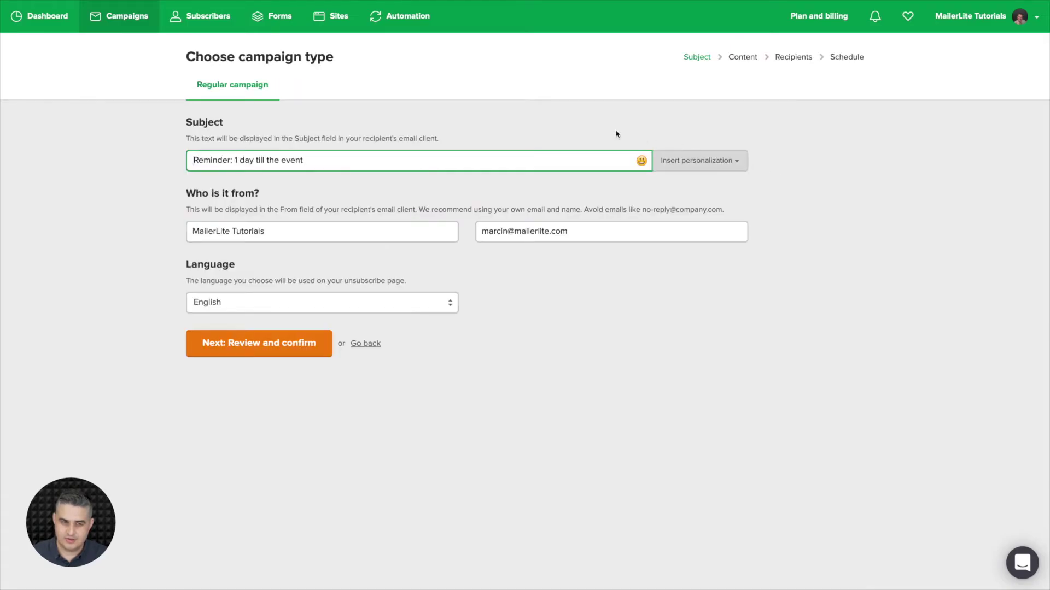
Change 'day' to 'hour' in the copy's subject and continue to review
double_click(248, 159)
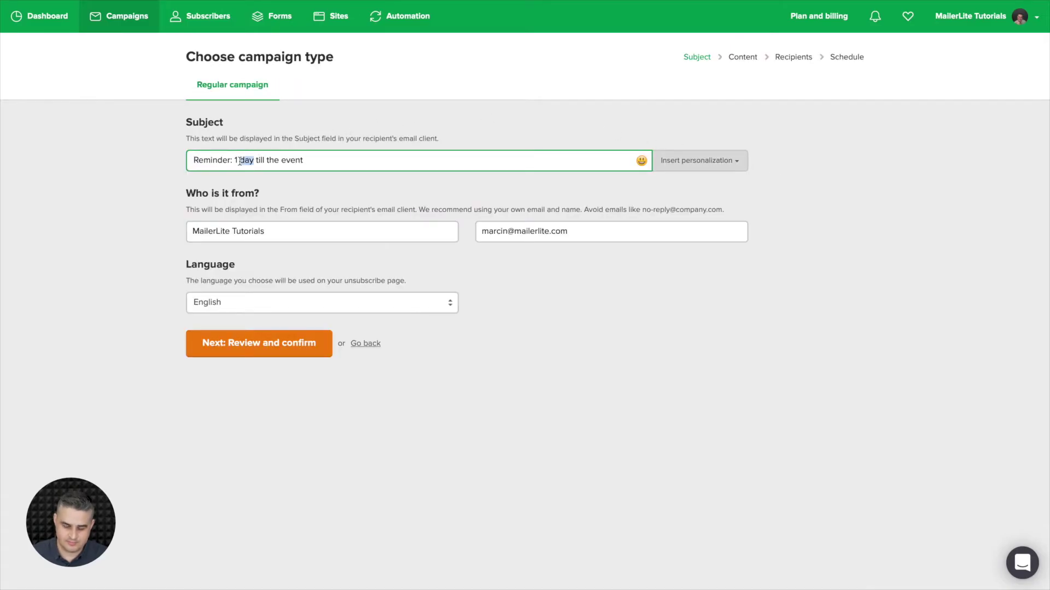
type("hour")
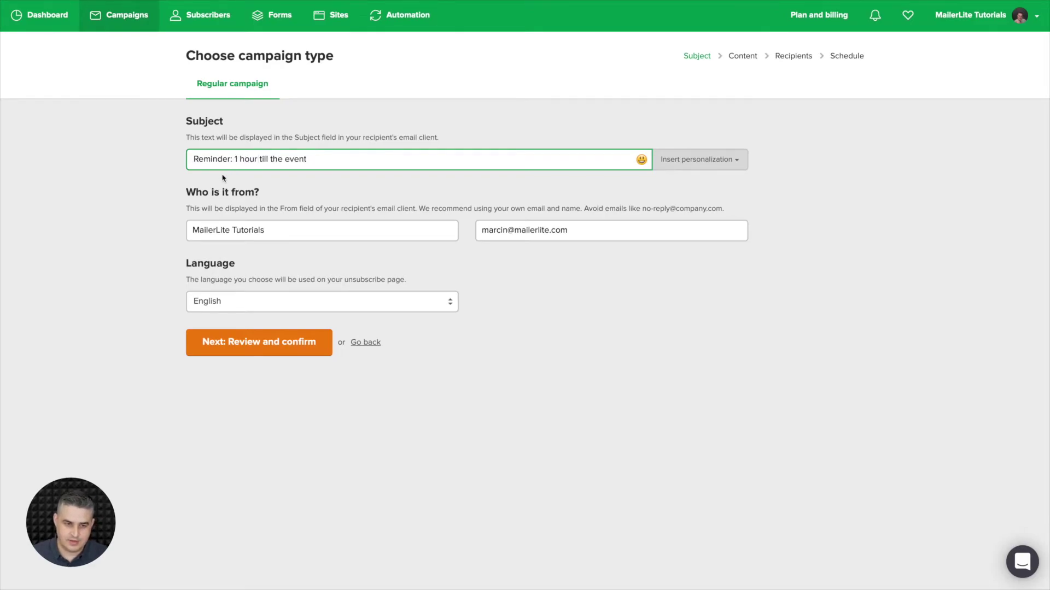
left_click(250, 348)
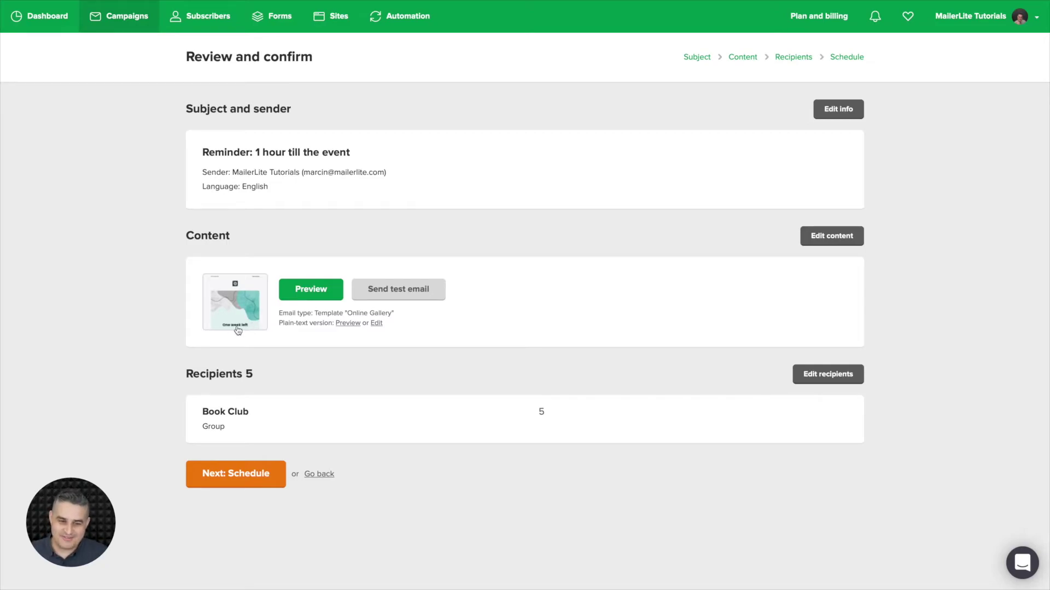
Set the 1-hour reminder to send later on 25 March 2021 at 15:15 Central European time
left_click(222, 476)
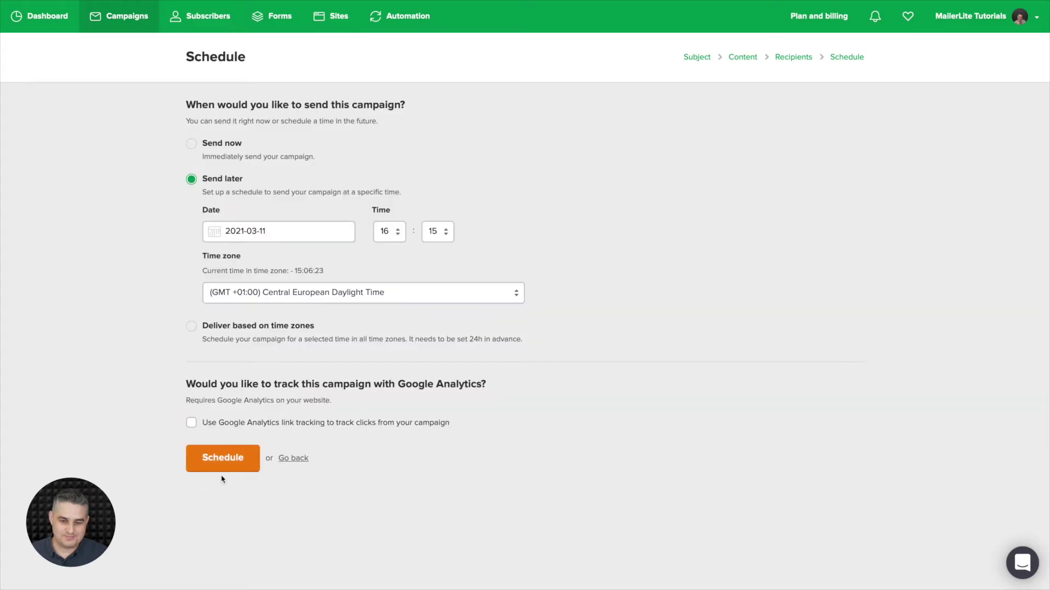
left_click(279, 234)
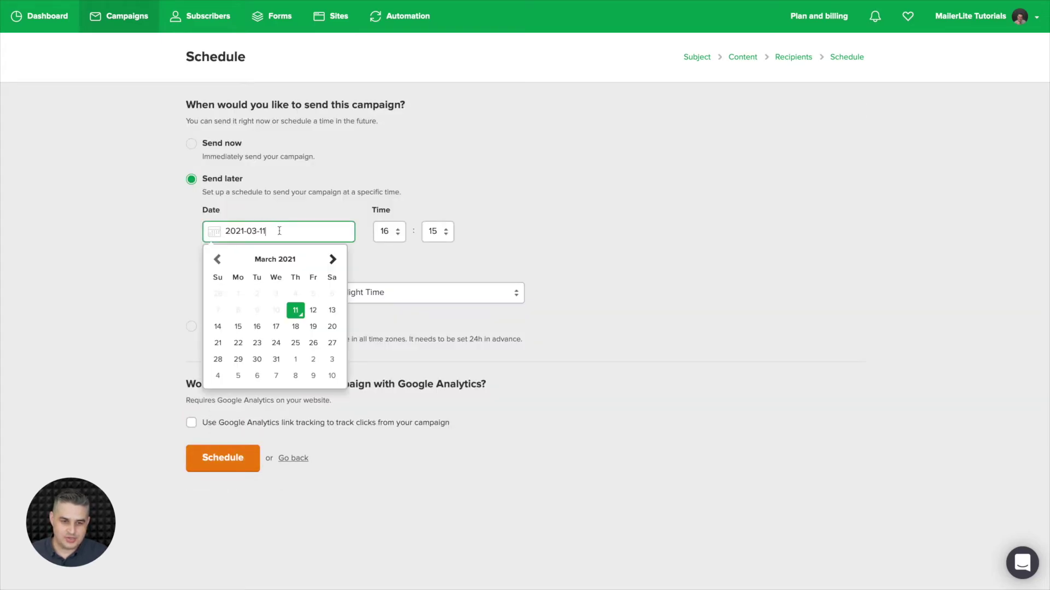
left_click(295, 345)
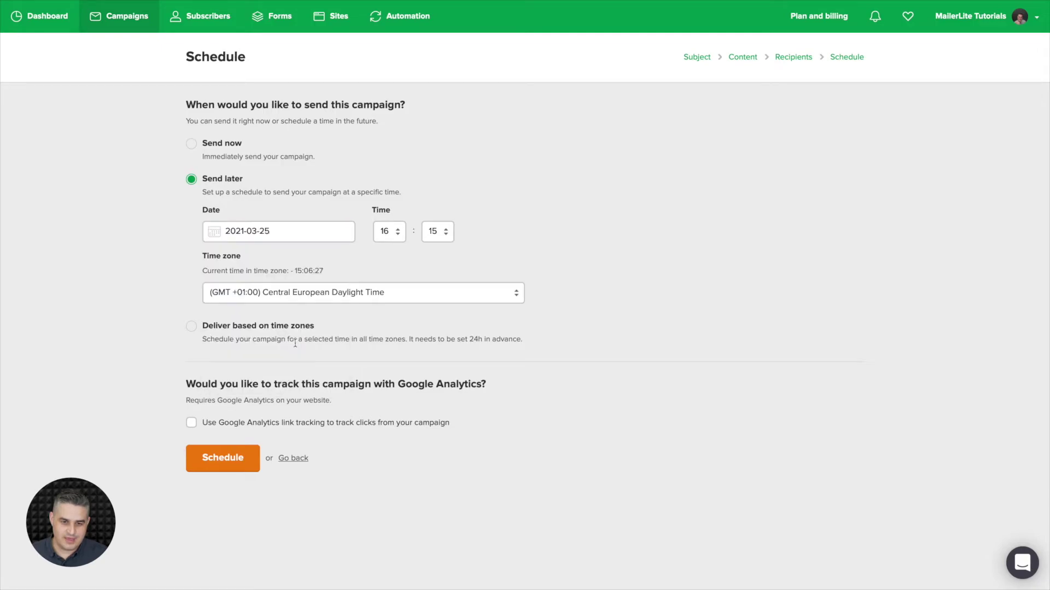
left_click(393, 238)
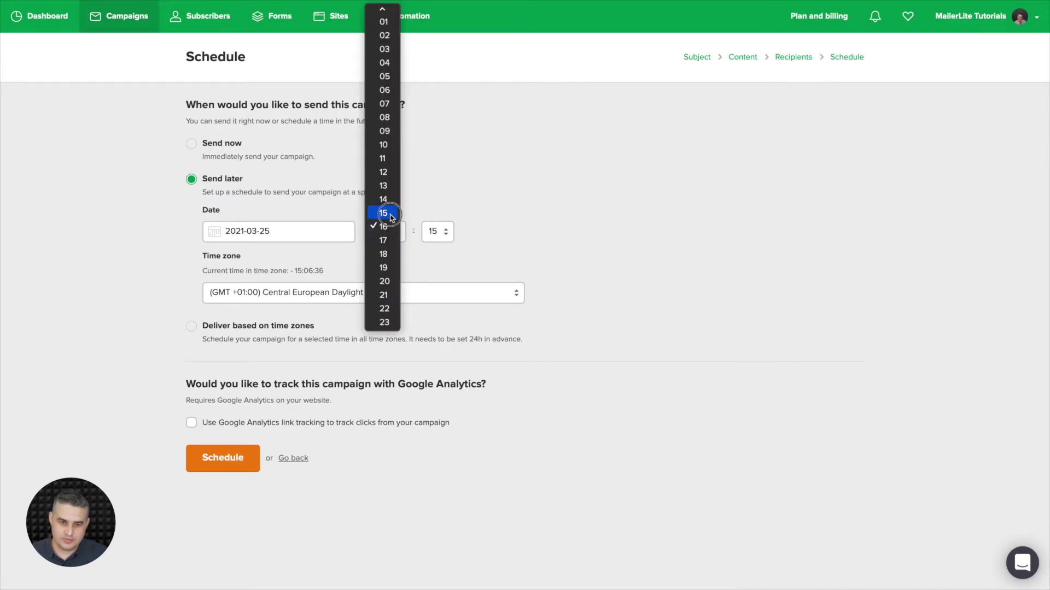
left_click(391, 215)
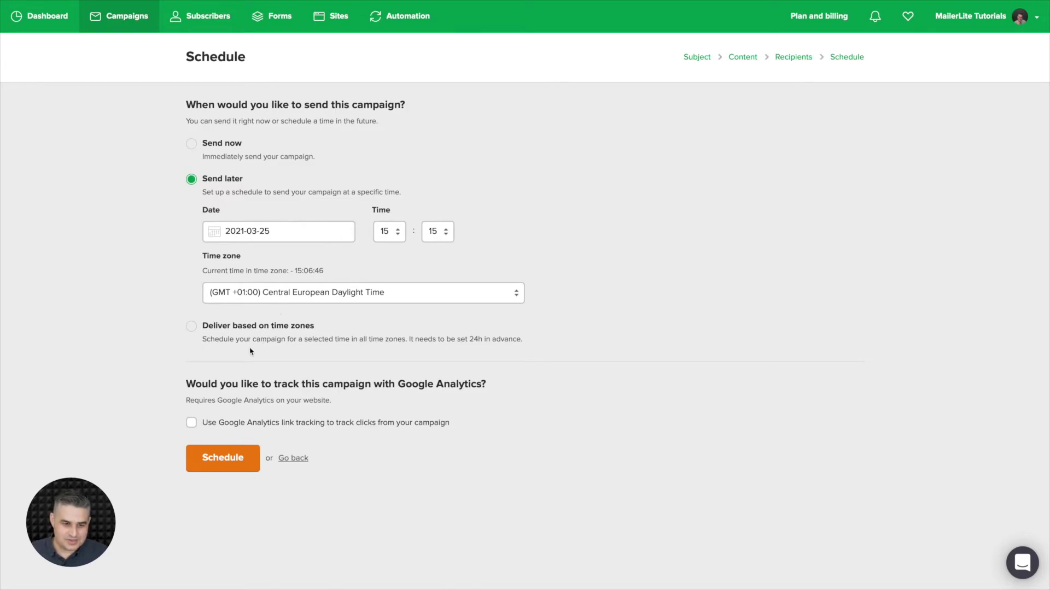
Confirm scheduling of 'Reminder: 1 hour till the event' so it appears in the Outbox
left_click(236, 461)
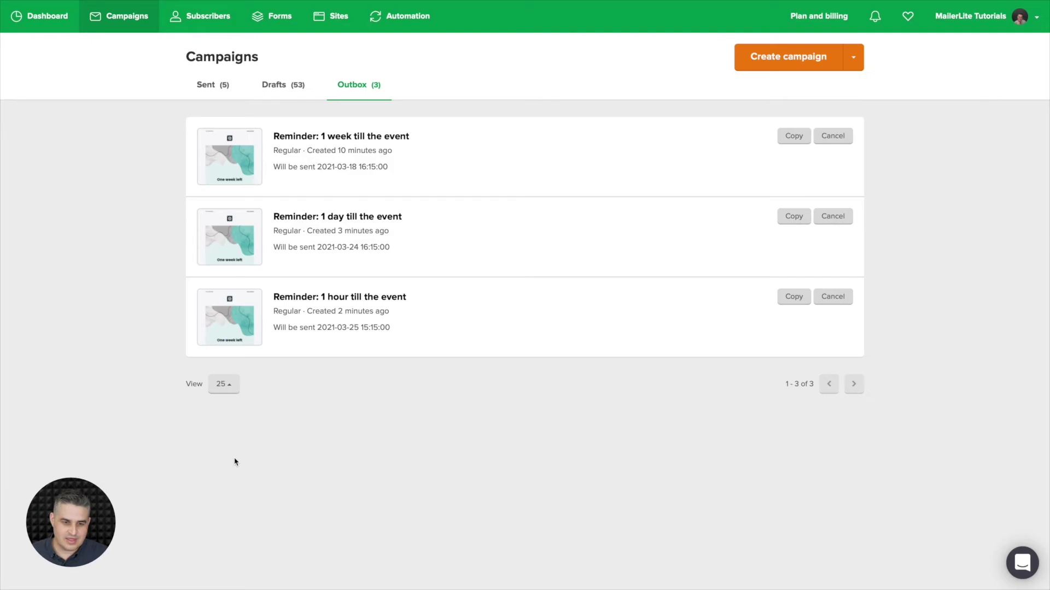